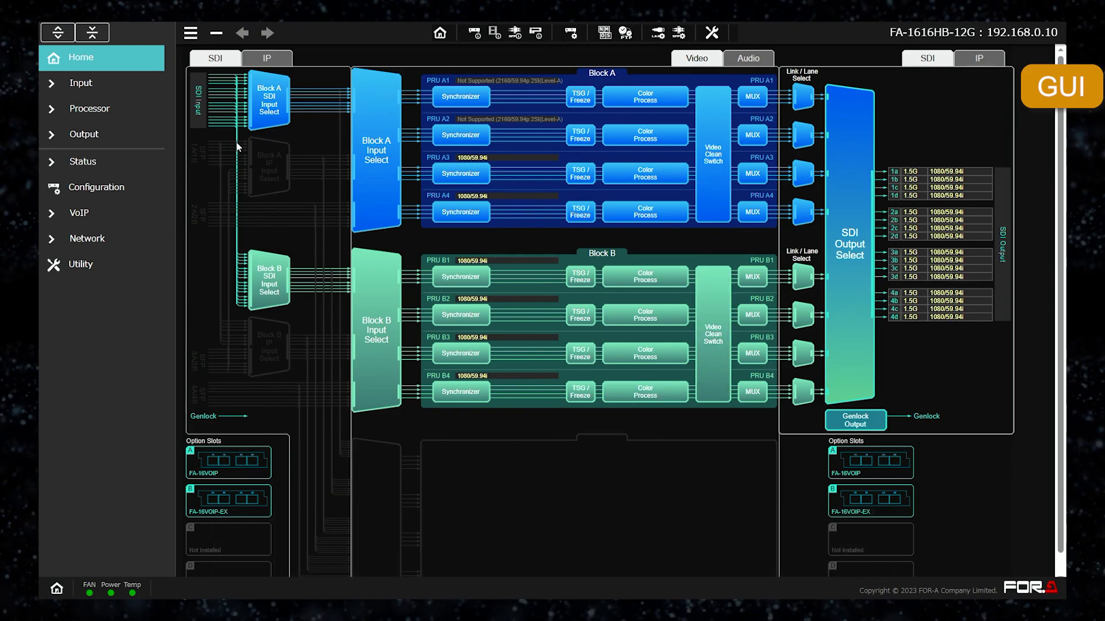
# Step: Toggle the diagram between IP and SDI inputs and outputs, then switch to the Audio chain
pyautogui.click(276, 60)
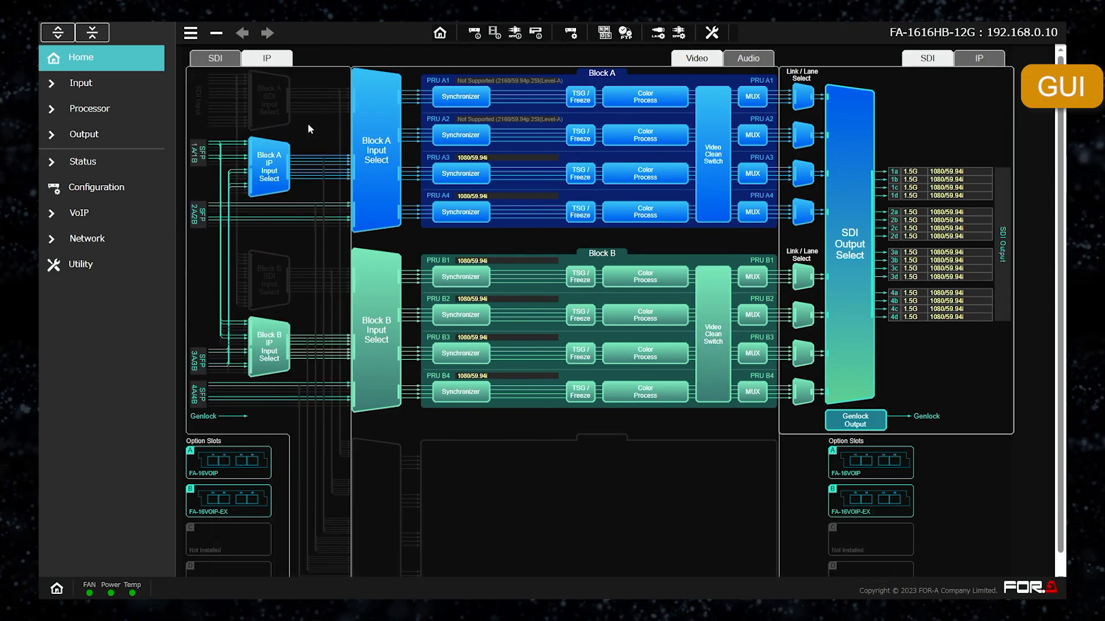
pyautogui.click(978, 60)
pyautogui.click(915, 59)
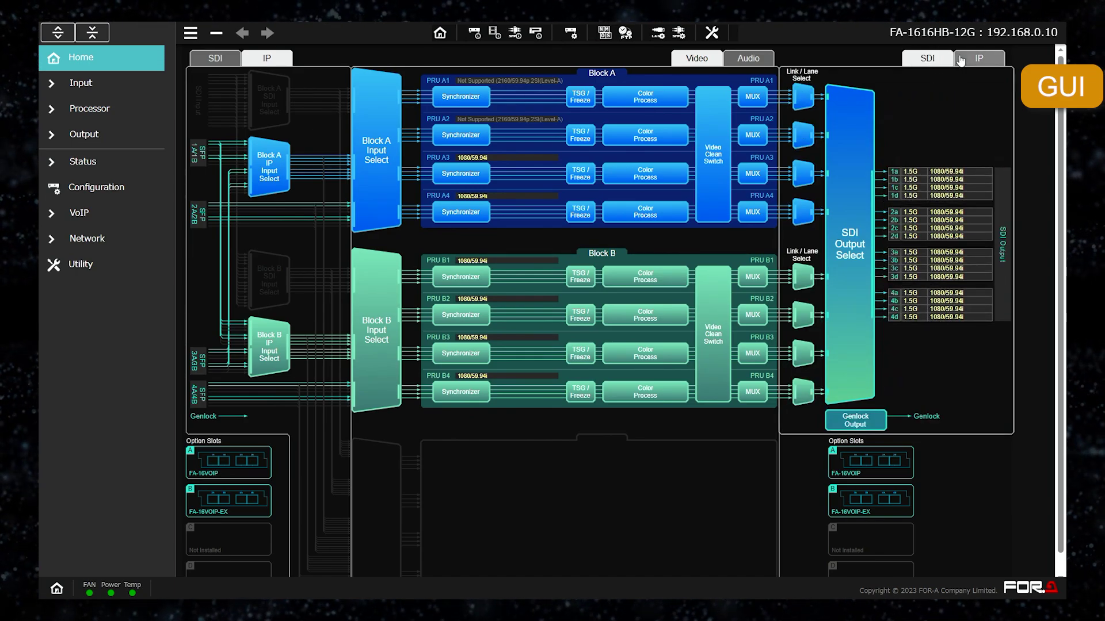
pyautogui.click(214, 61)
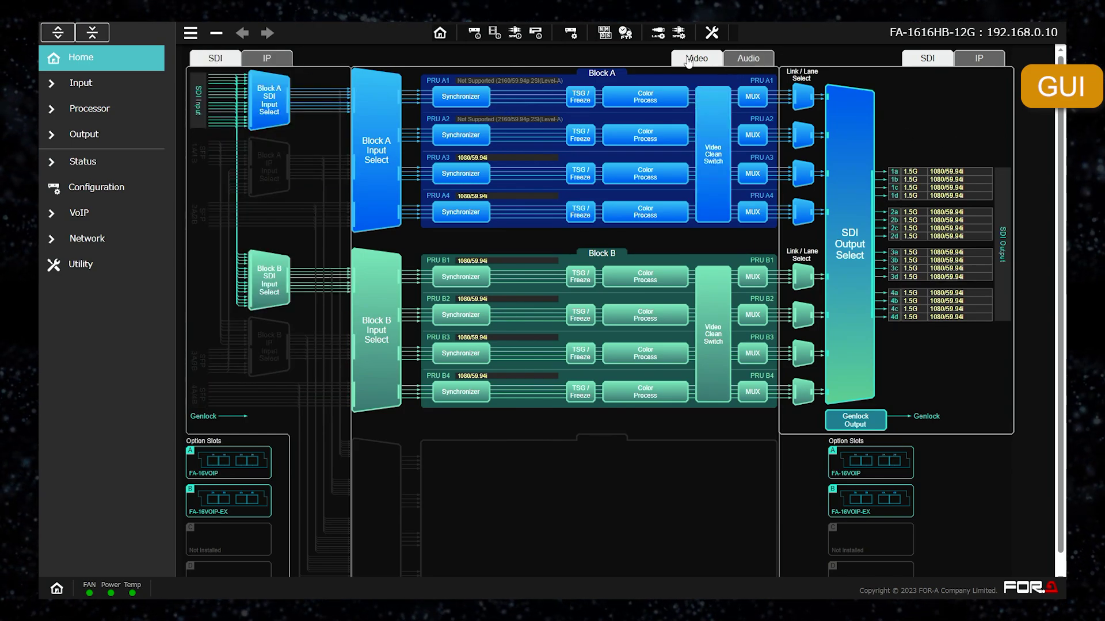
pyautogui.click(730, 63)
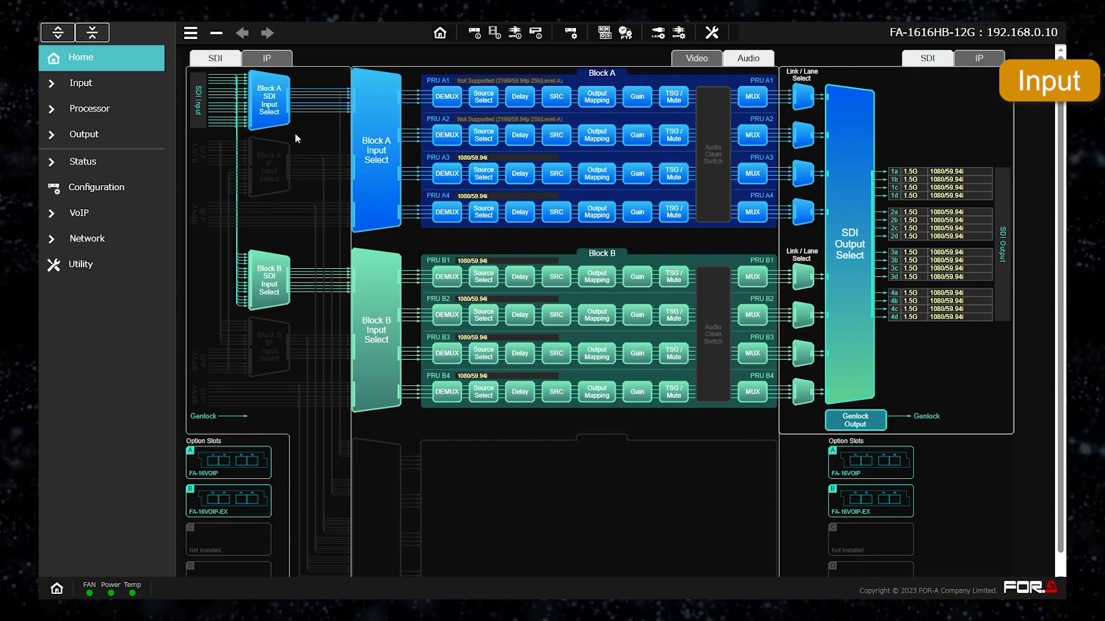
# Step: Inspect Block A's SDI Input Select and Input Select, then show IP inputs on the video diagram
pyautogui.click(287, 118)
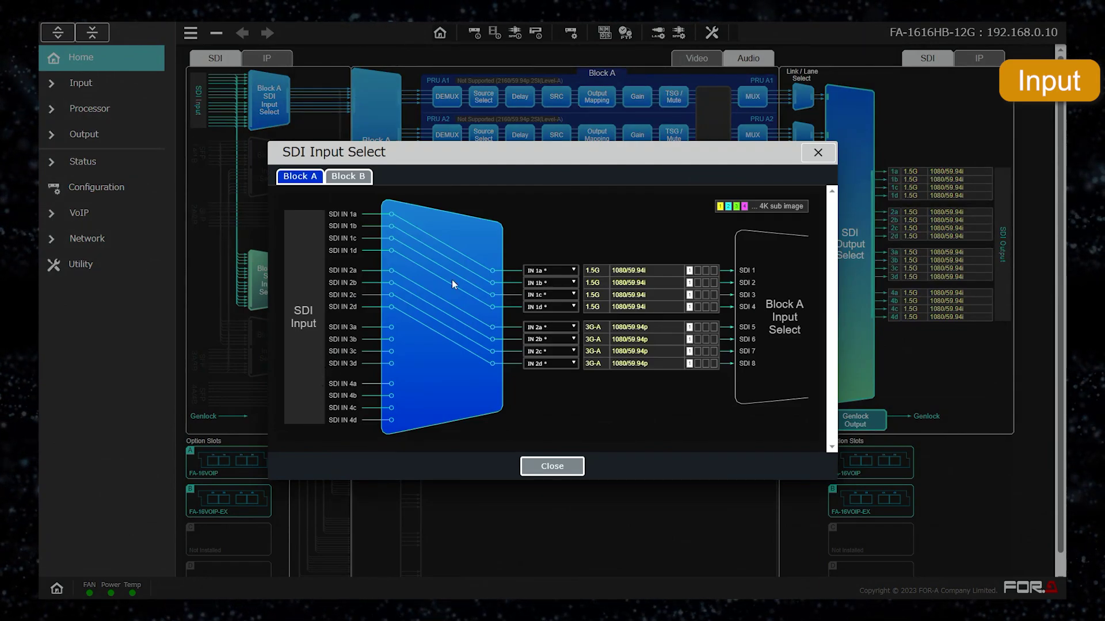
pyautogui.click(552, 468)
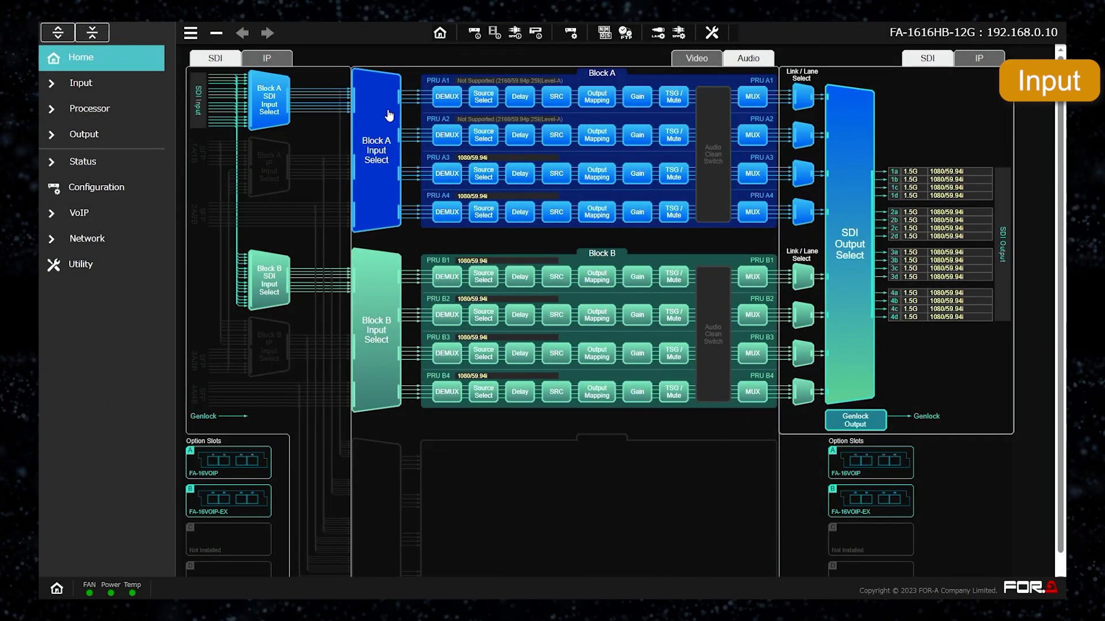
pyautogui.click(387, 109)
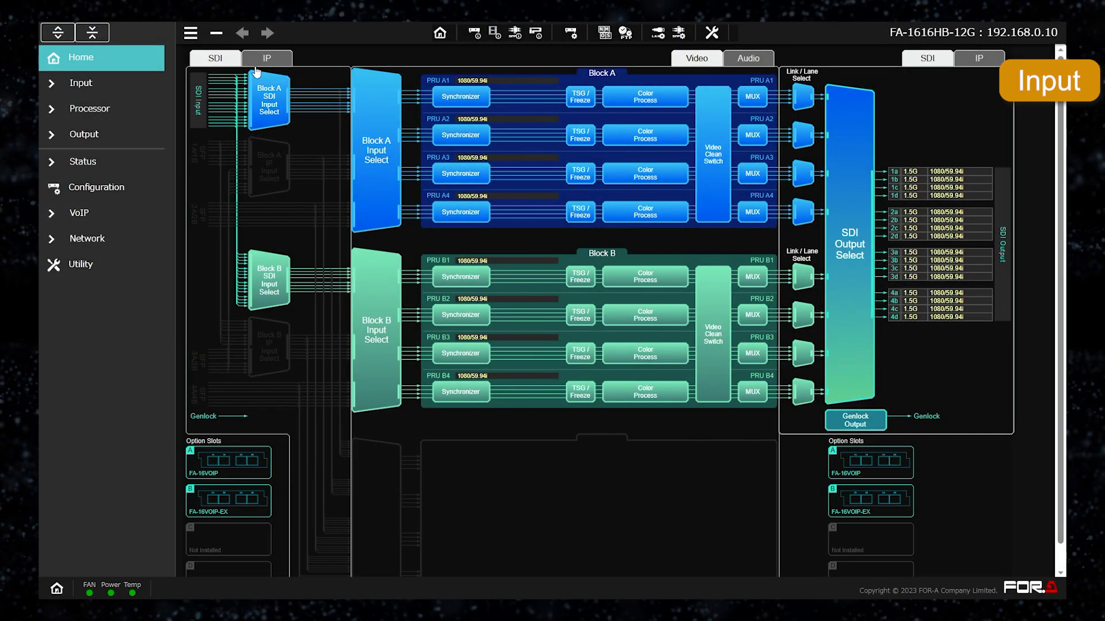
pyautogui.click(262, 60)
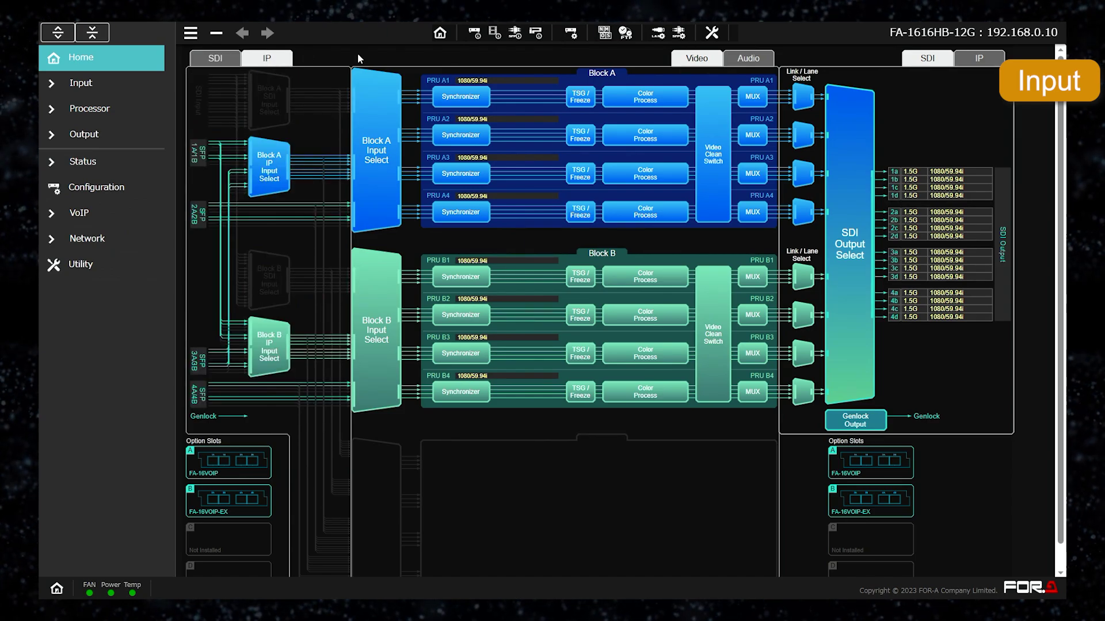
pyautogui.click(276, 161)
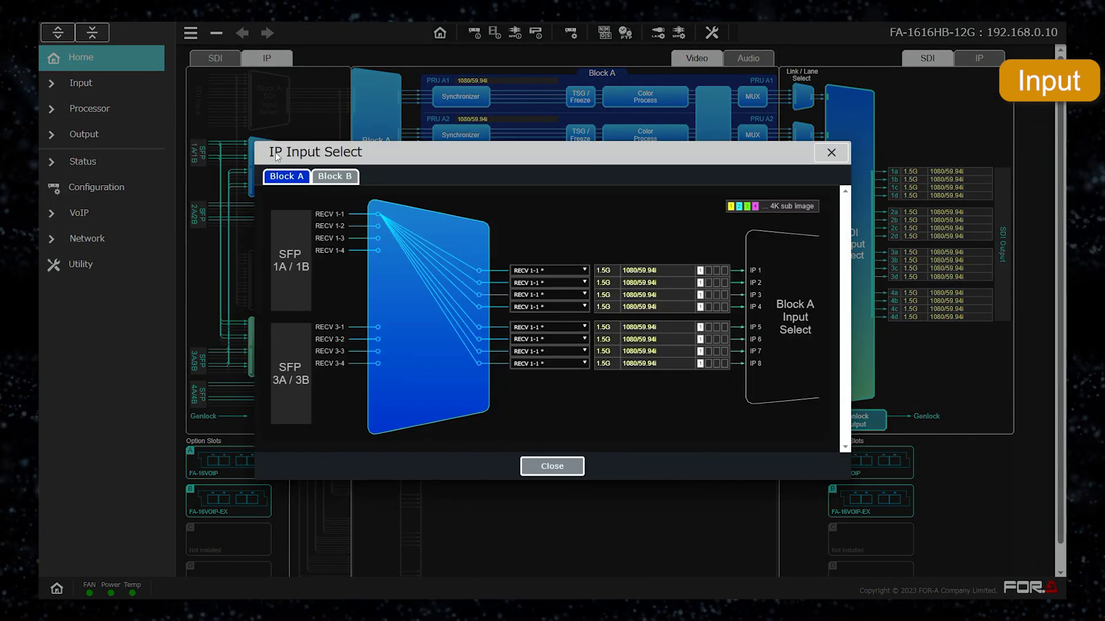
pyautogui.click(550, 467)
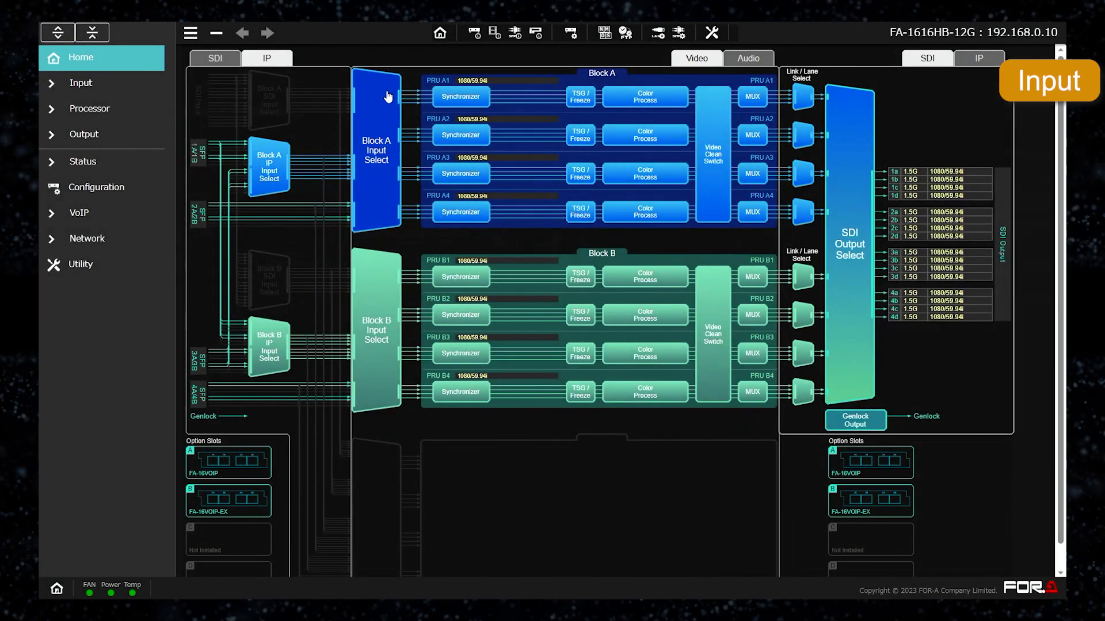
pyautogui.click(390, 135)
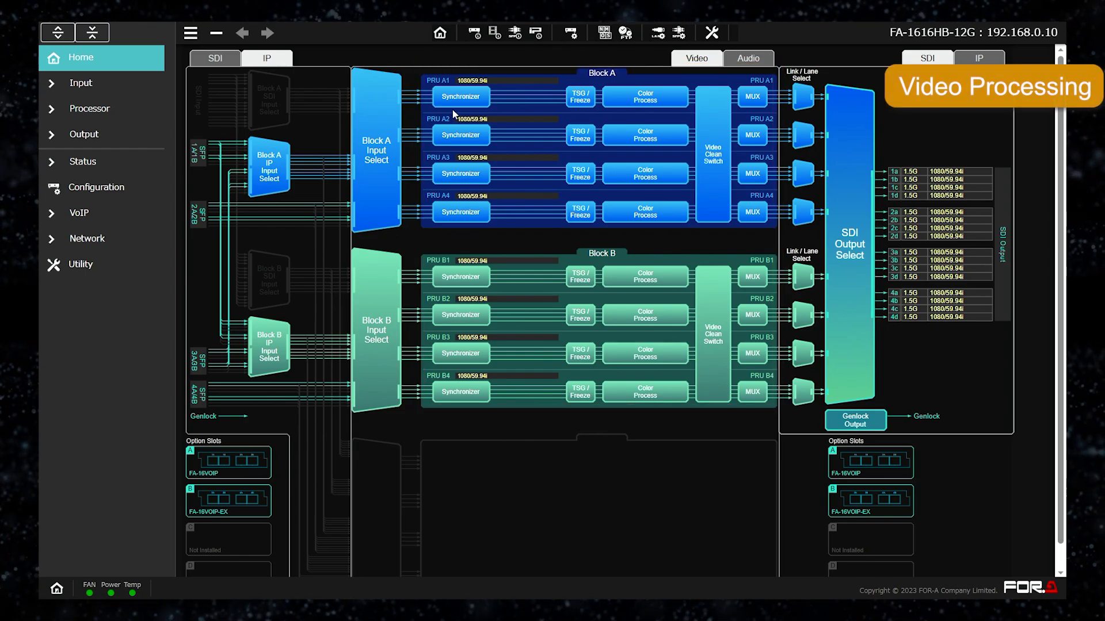
# Step: Set Block A PRU 1's synchronizer source to GENLOCK IN and verify it after reopening
pyautogui.click(455, 101)
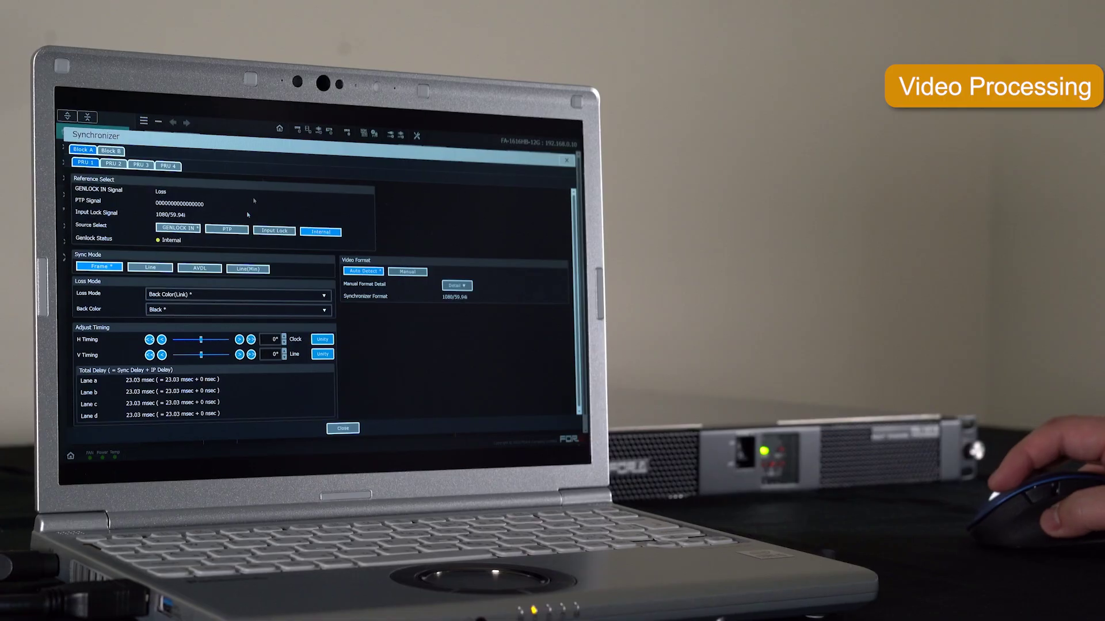
pyautogui.click(180, 228)
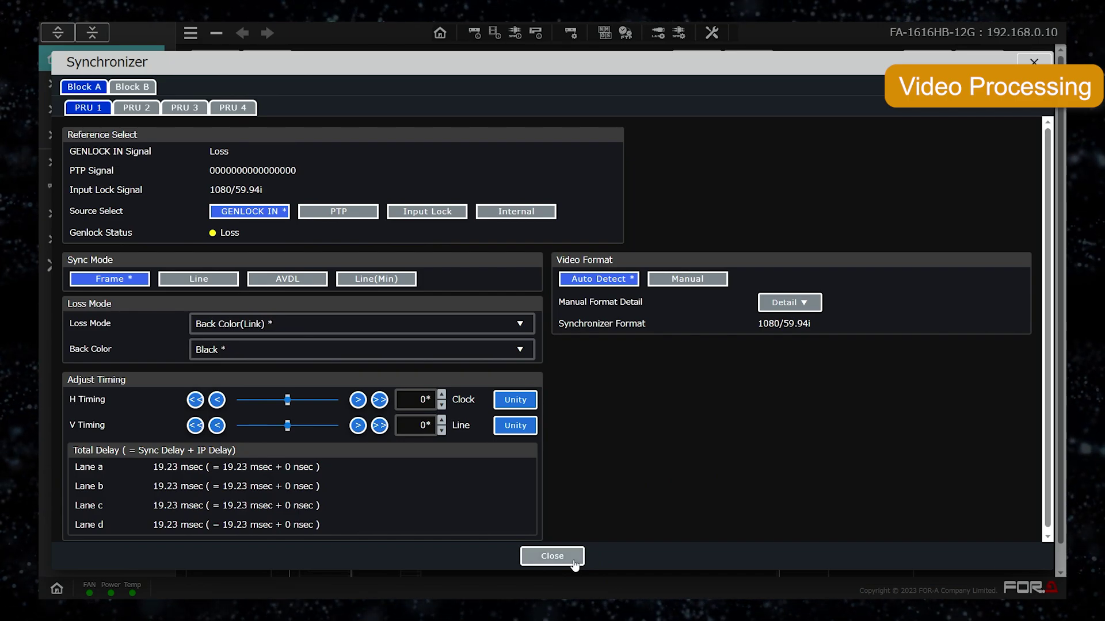
pyautogui.click(551, 556)
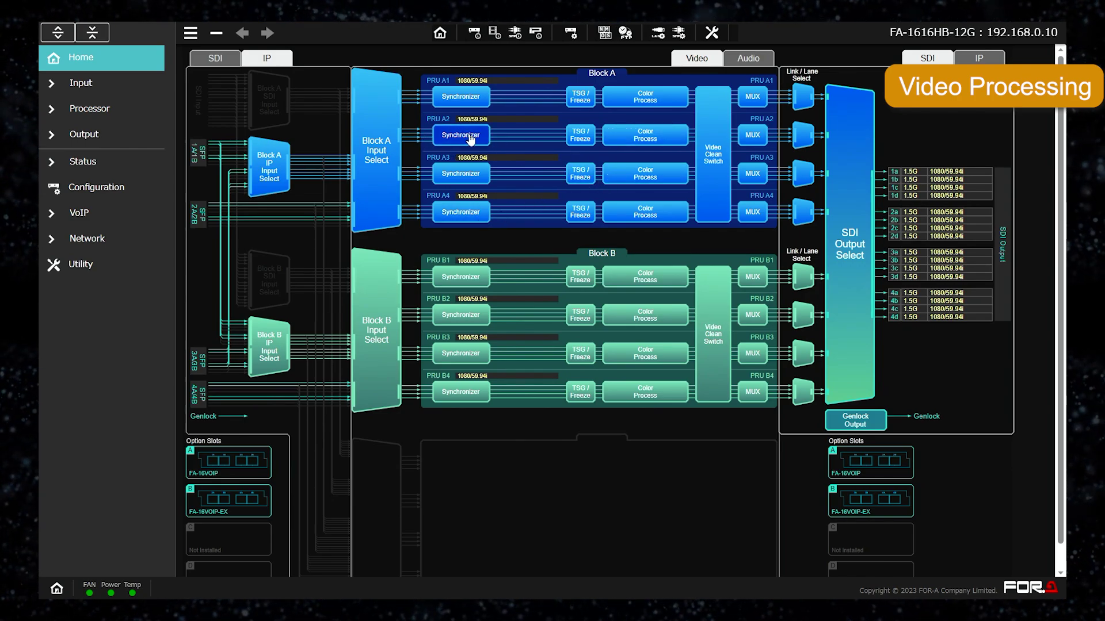
pyautogui.click(466, 94)
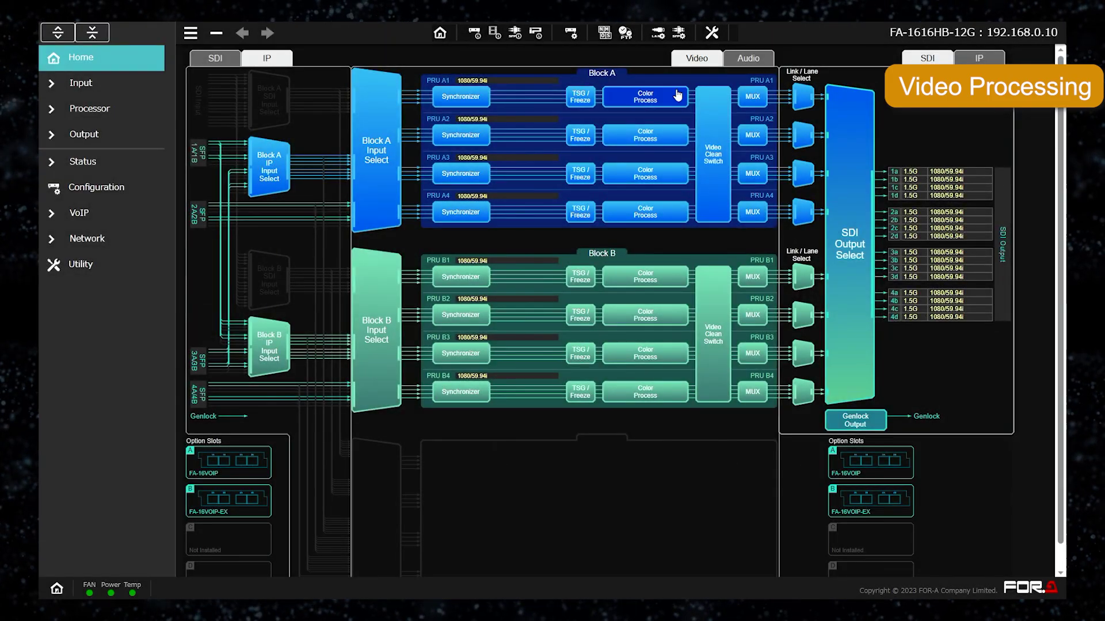
pyautogui.click(676, 88)
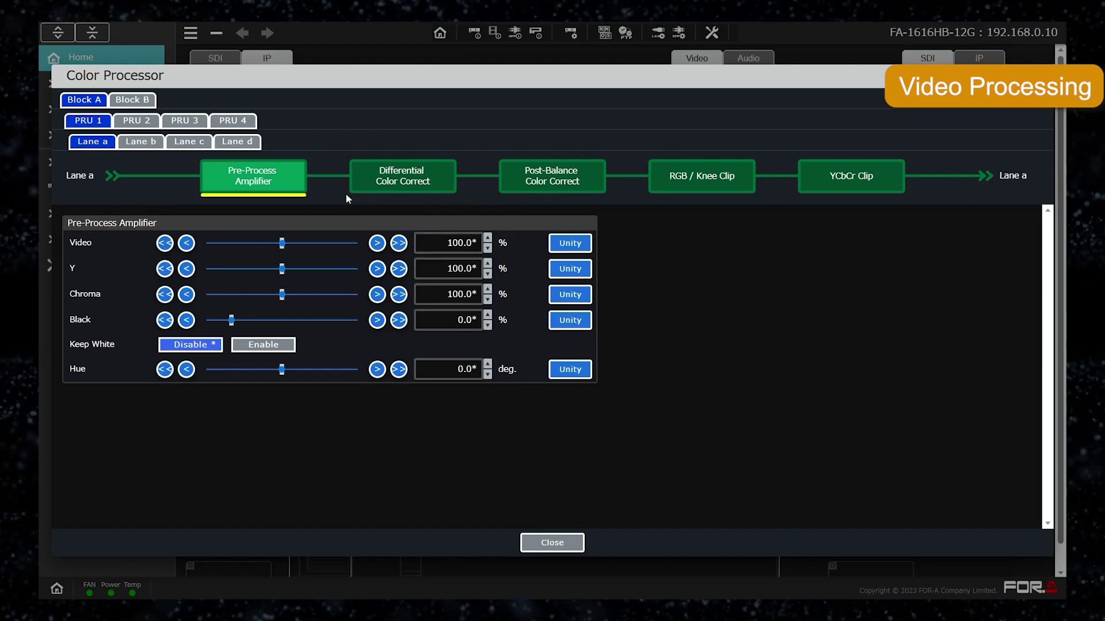
# Step: Step through PRU 1's Differential, Post-Balance, RGB/Knee Clip and YCbCr Clip colour stages, then open Video Clean Switch
pyautogui.click(384, 180)
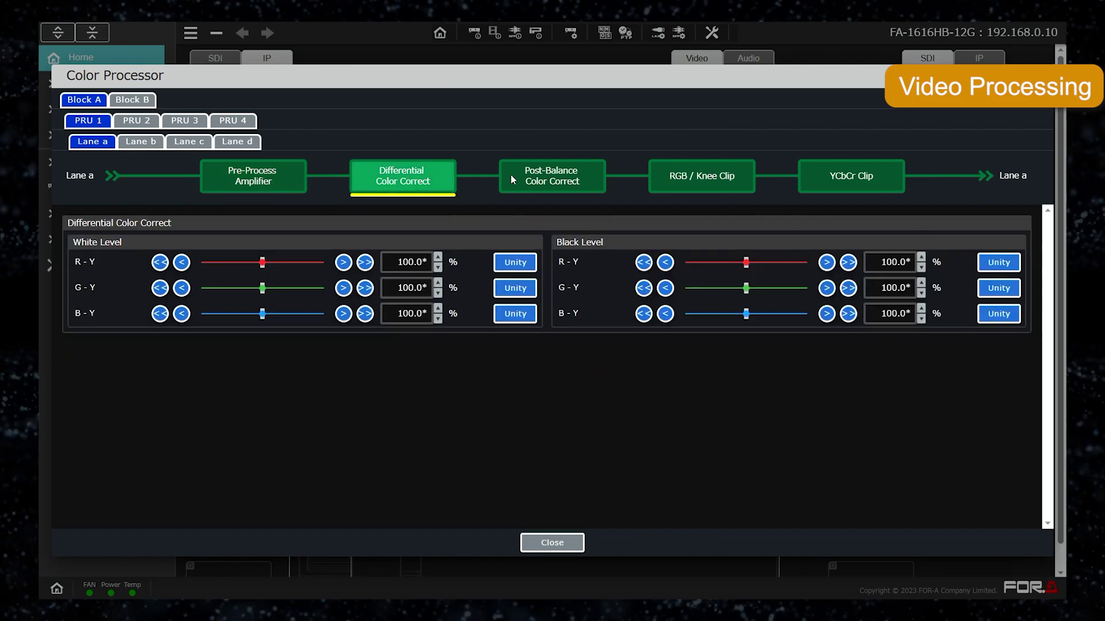
pyautogui.click(548, 179)
pyautogui.click(691, 178)
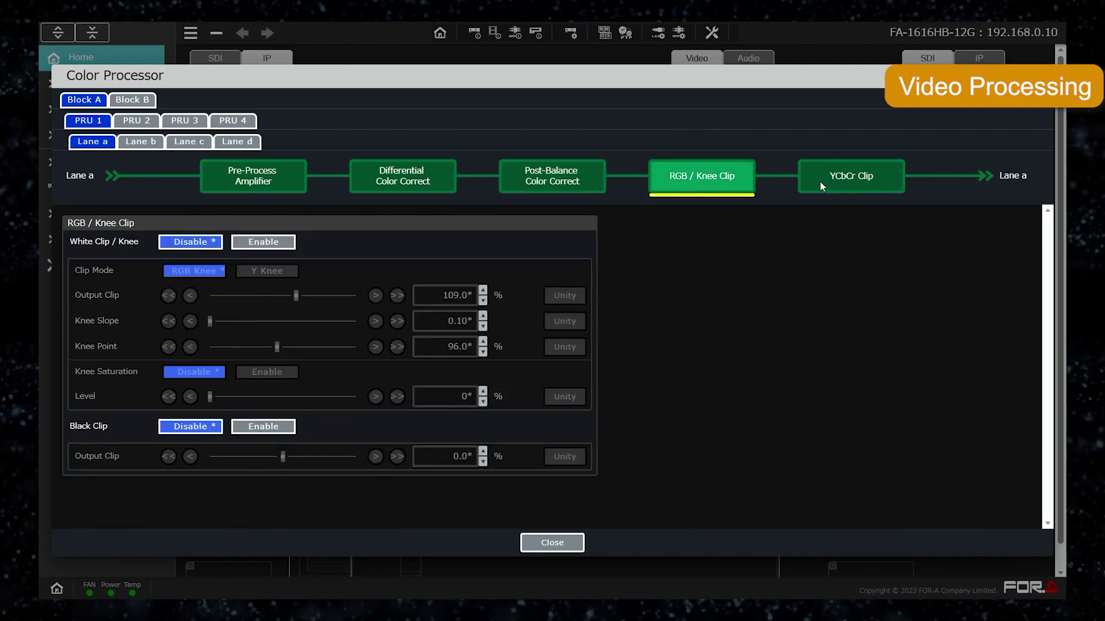
pyautogui.click(848, 182)
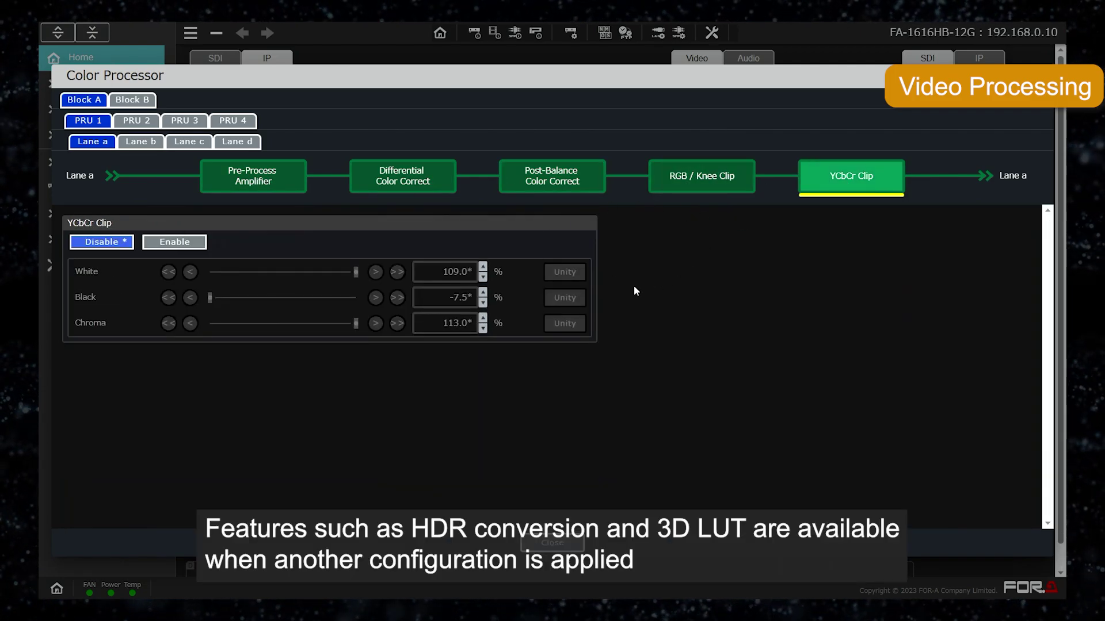
pyautogui.click(563, 191)
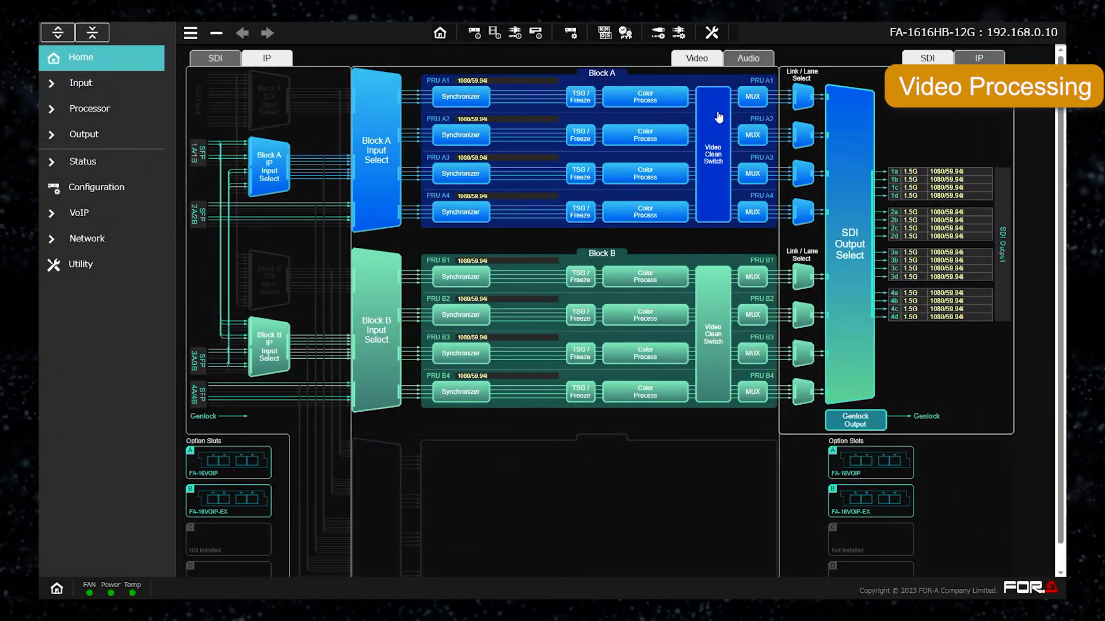
pyautogui.click(713, 153)
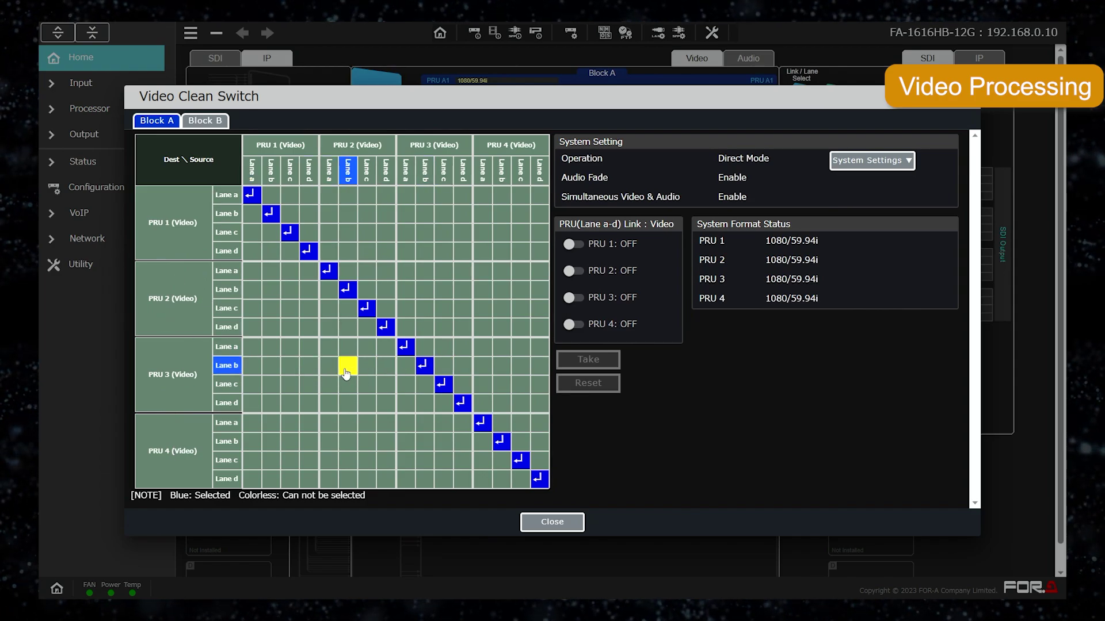
# Step: Close the Video Clean Switch matrix and reopen PRU 1's synchronizer settings
pyautogui.click(555, 528)
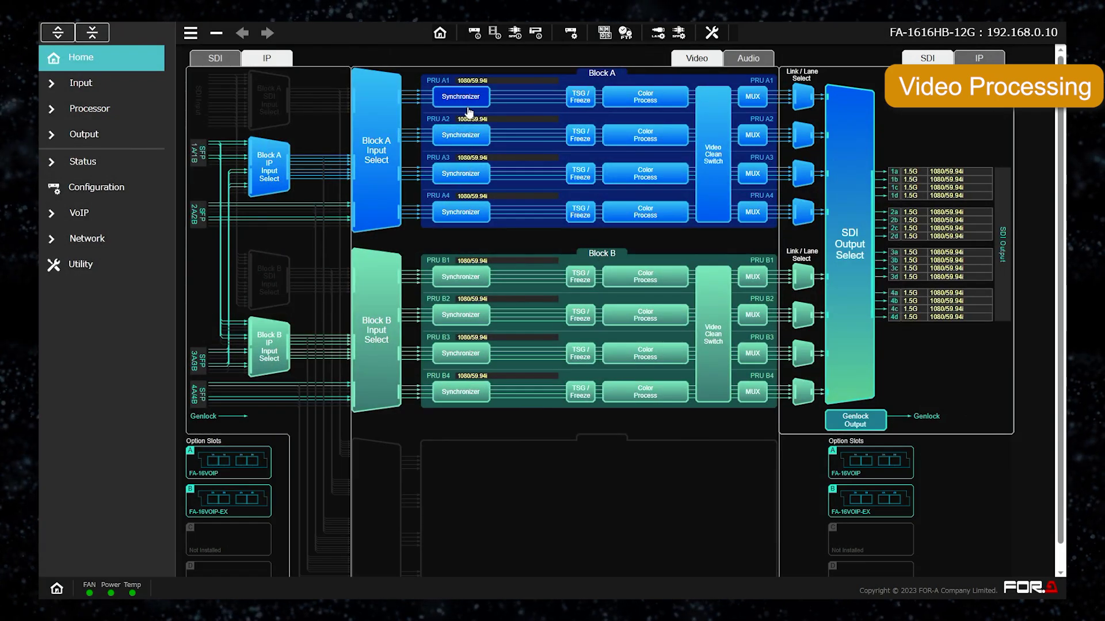
pyautogui.click(468, 112)
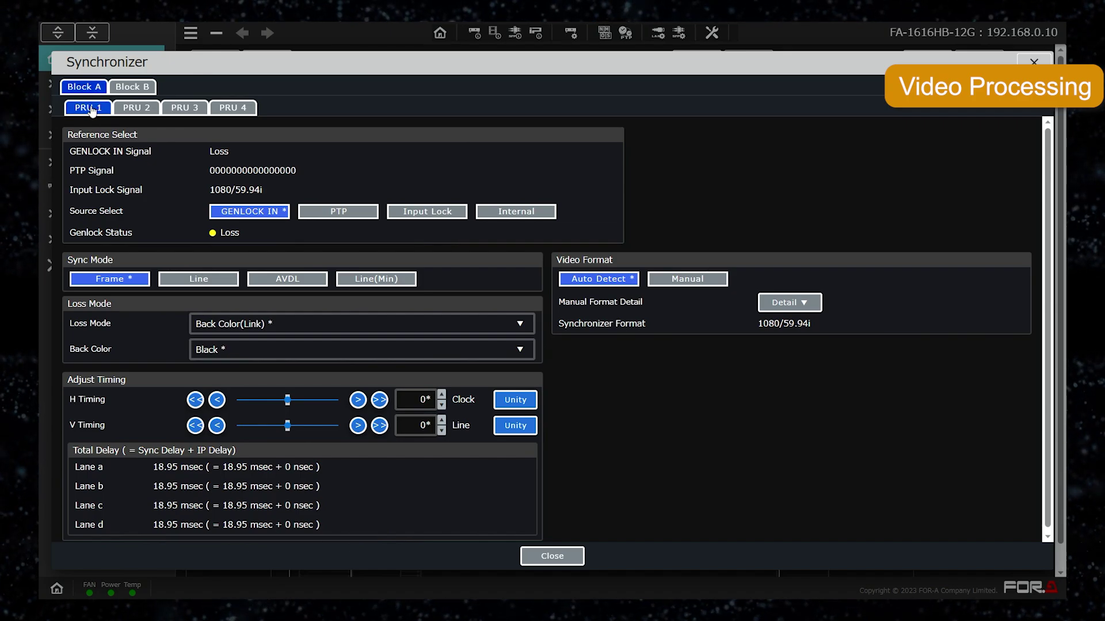
# Step: Check the synchronizer settings on the PRU 2, PRU 3, PRU 4 and PRU 1 tabs, then close them
pyautogui.click(136, 109)
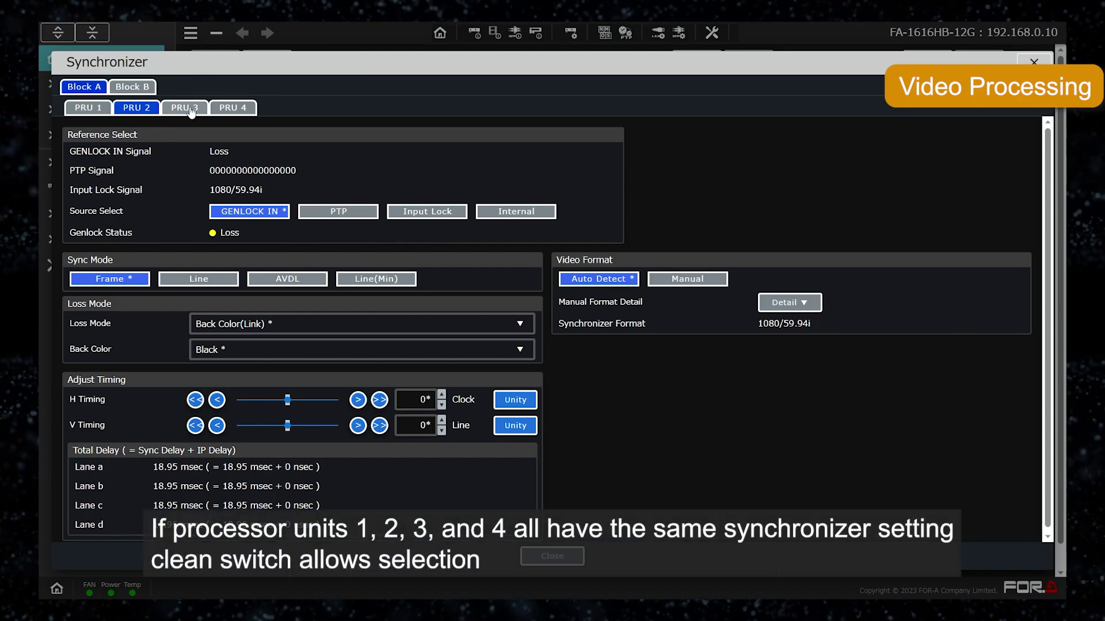
pyautogui.click(185, 109)
pyautogui.click(231, 109)
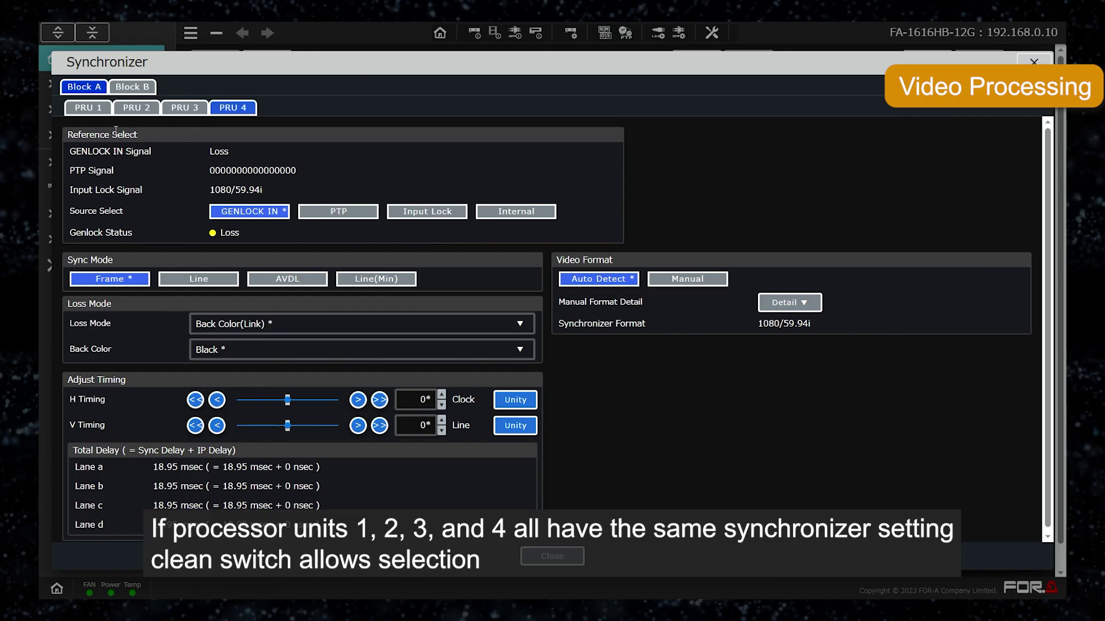
pyautogui.click(88, 109)
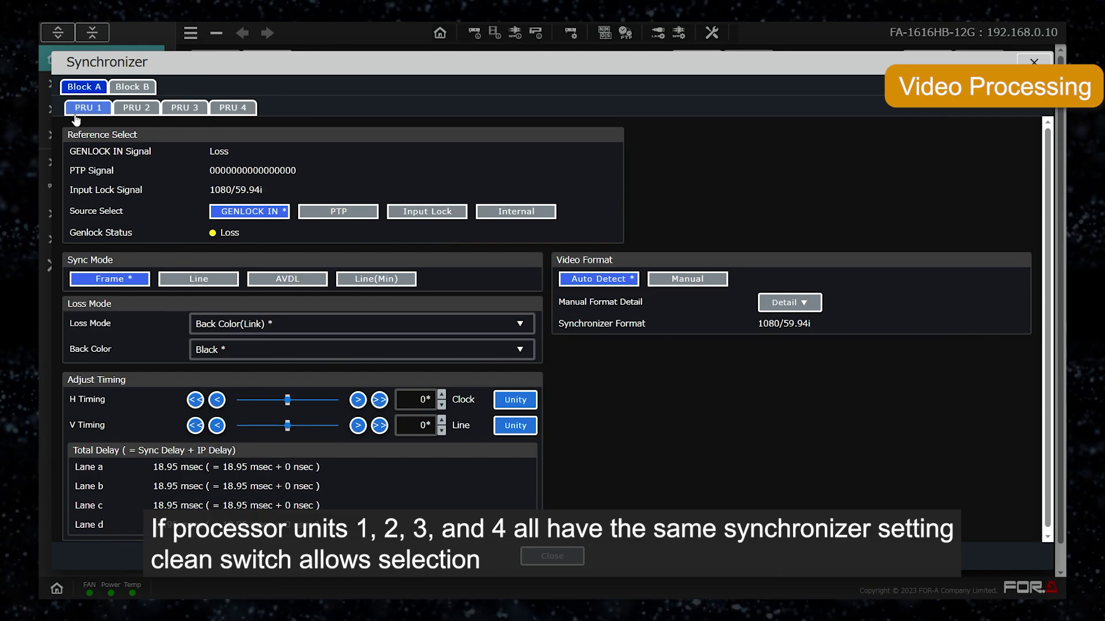
pyautogui.click(553, 556)
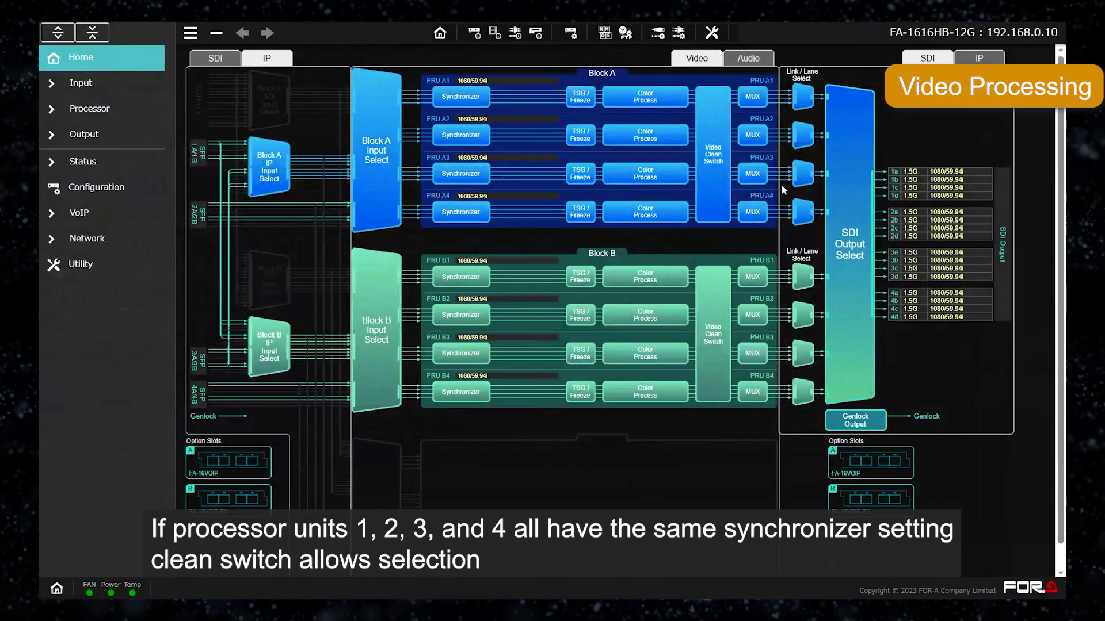
pyautogui.click(726, 170)
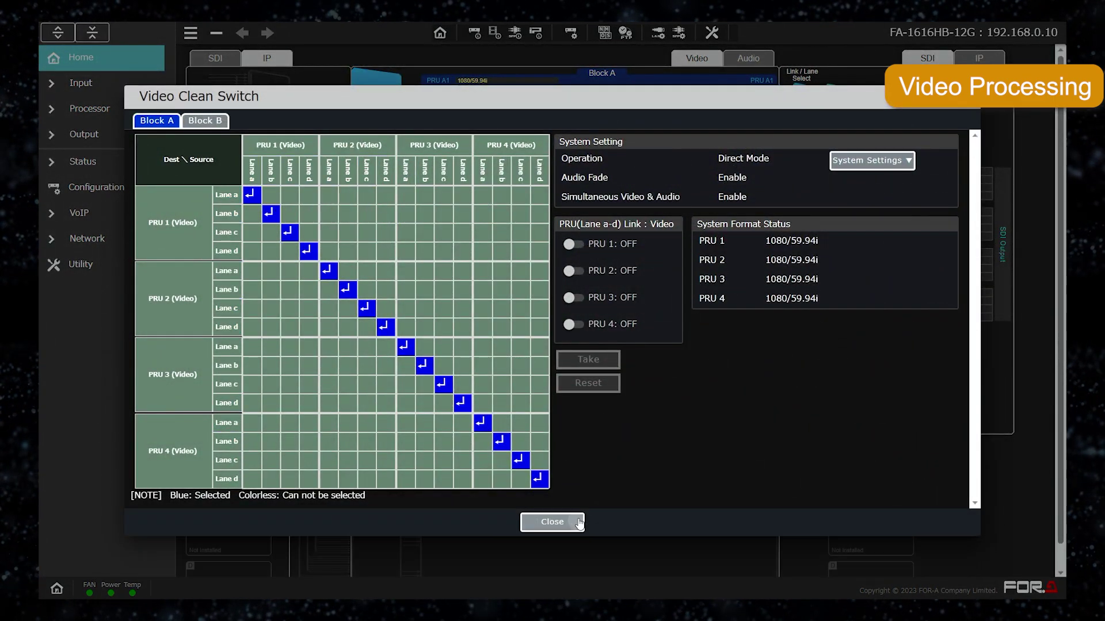
# Step: Set the PRU 3 synchronizer reference source to PTP, then close the synchronizer settings
pyautogui.click(553, 522)
pyautogui.click(476, 99)
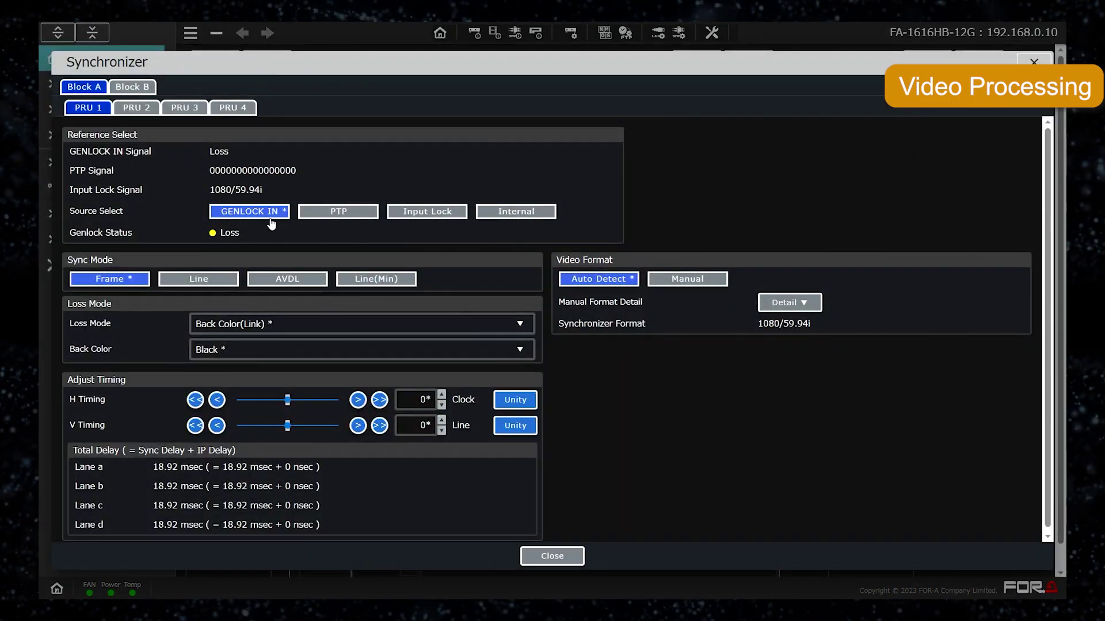
pyautogui.click(184, 109)
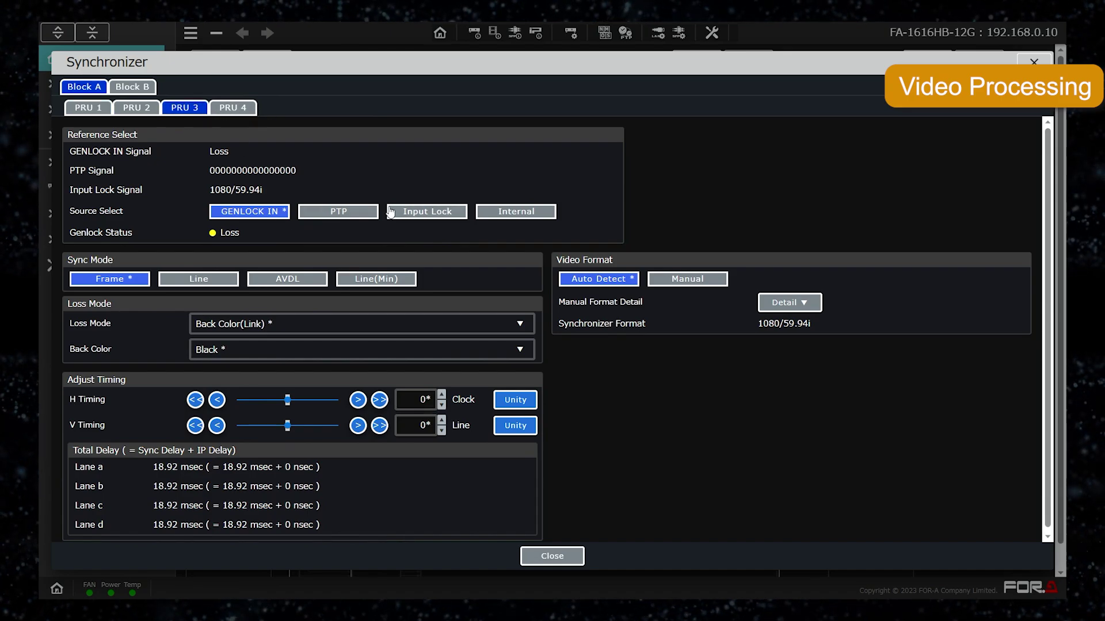
pyautogui.click(344, 211)
pyautogui.click(233, 108)
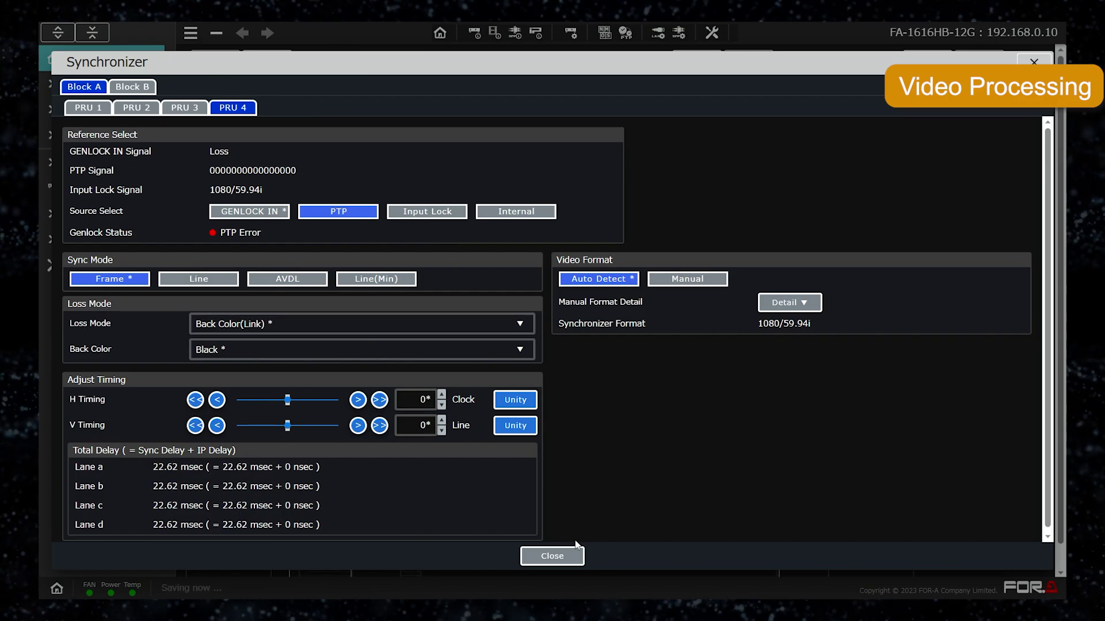
pyautogui.click(552, 555)
pyautogui.click(713, 172)
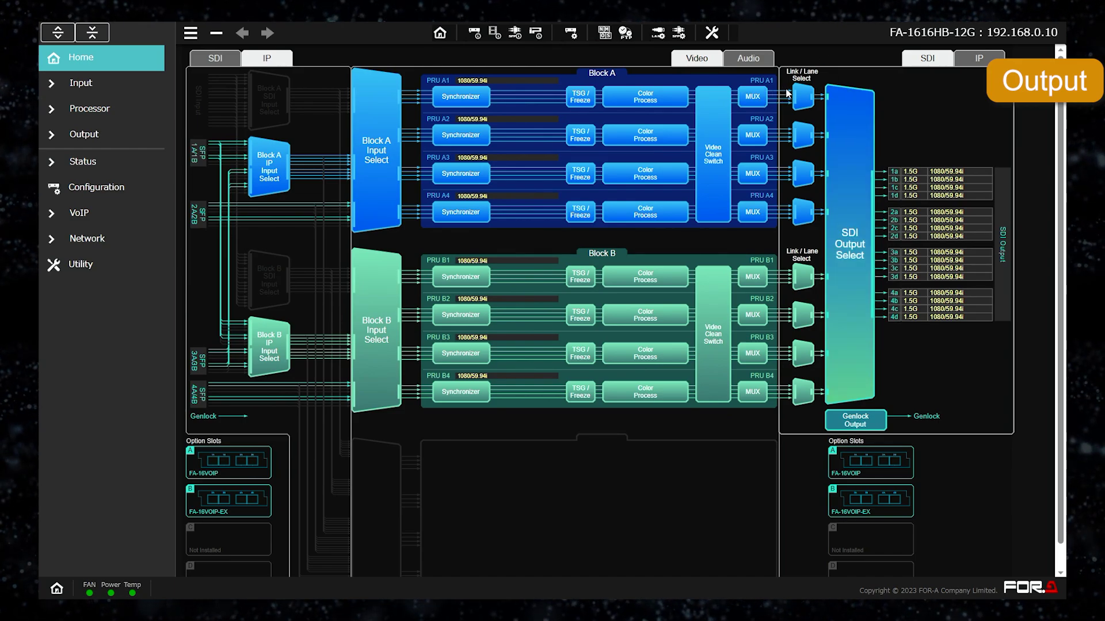
# Step: Open the Link/Lane Select window for Block A's outputs
pyautogui.click(804, 103)
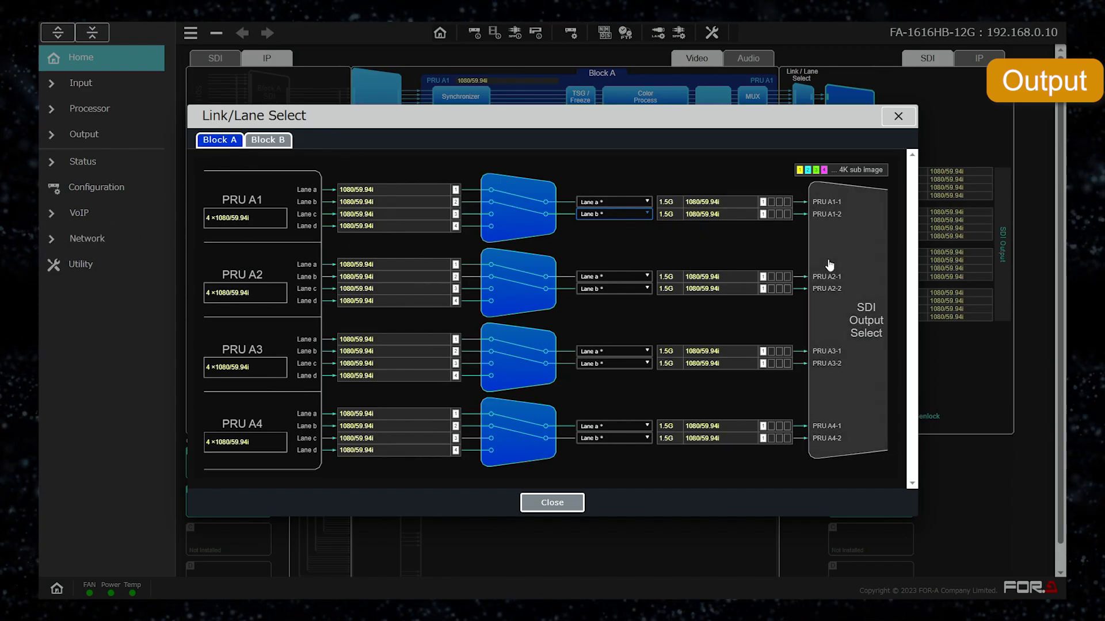
# Step: Review Block A's SDI Output Select assignments, then close the window
pyautogui.click(858, 279)
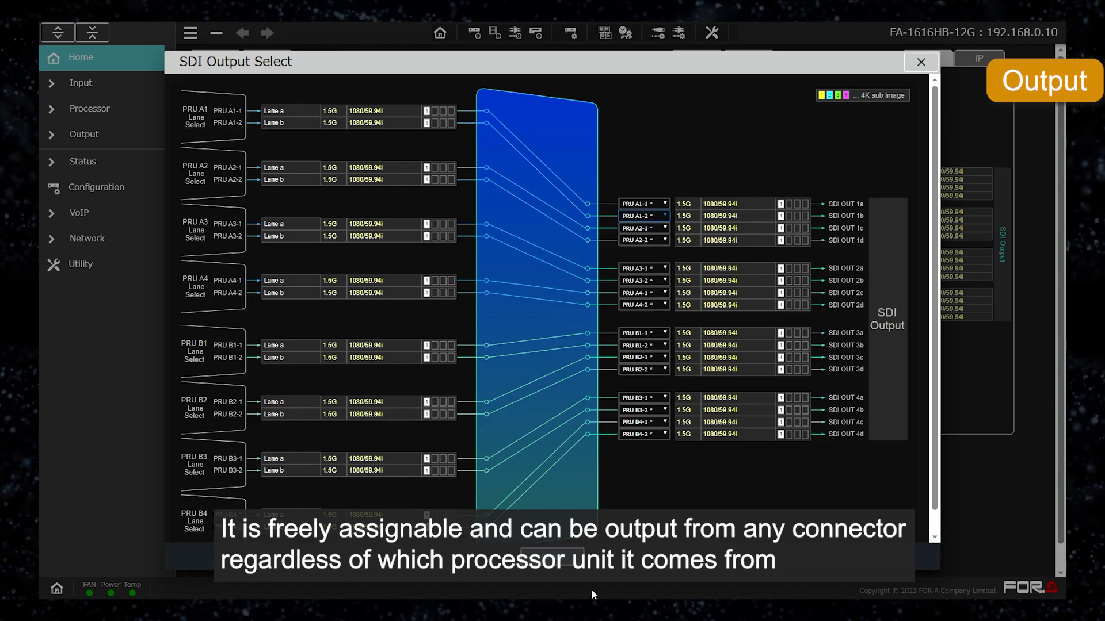
pyautogui.click(921, 62)
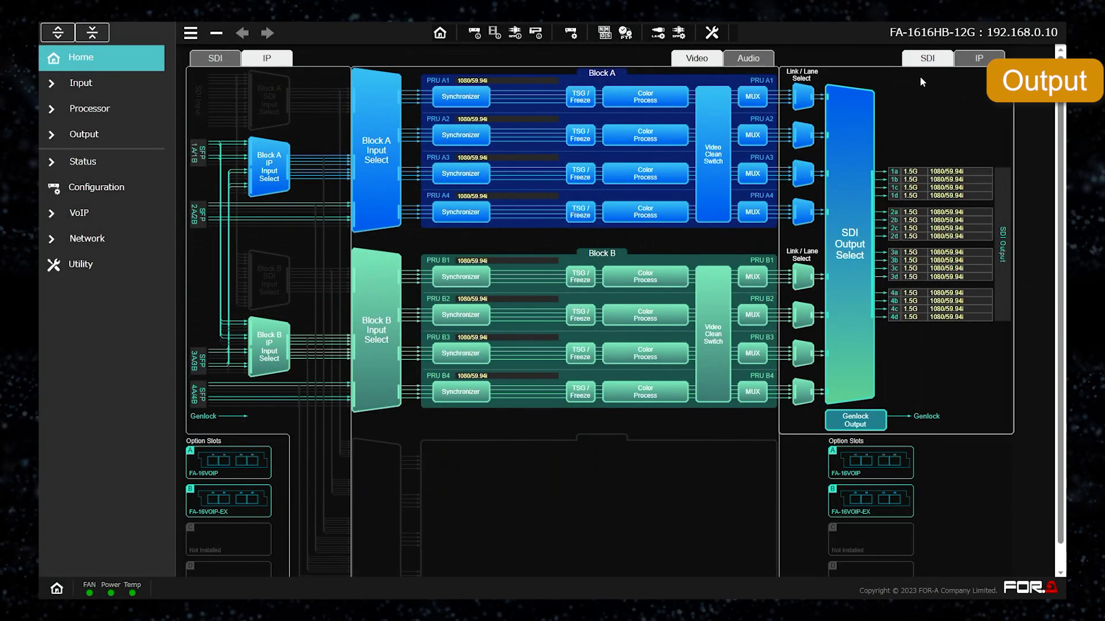
# Step: Show the IP outputs and their IP Output Select routing, then go to the Configuration page
pyautogui.click(978, 60)
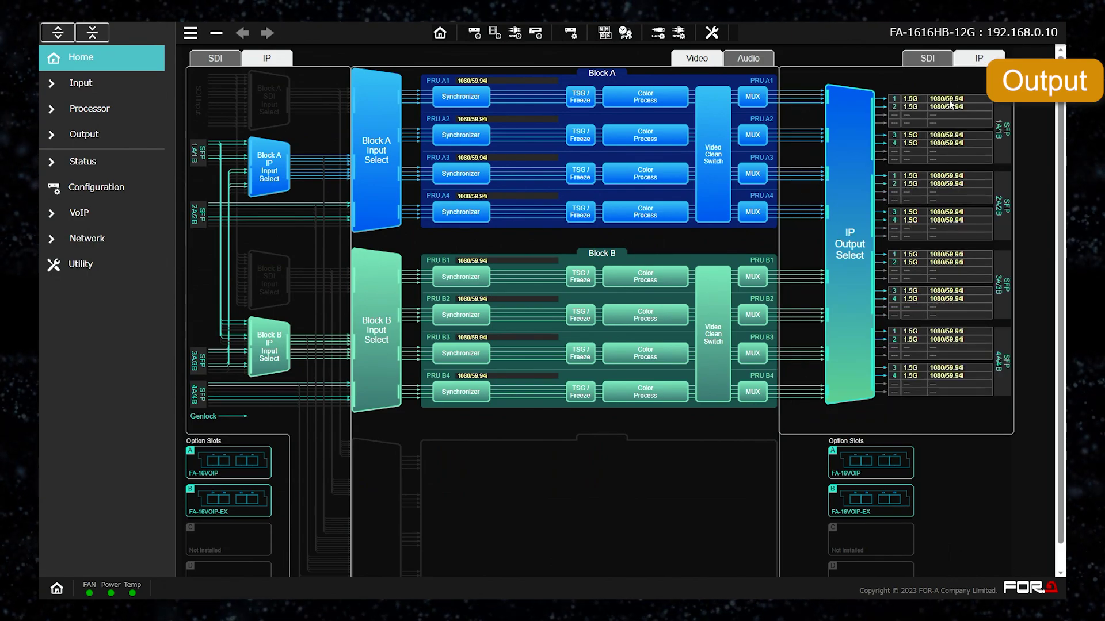
pyautogui.click(830, 117)
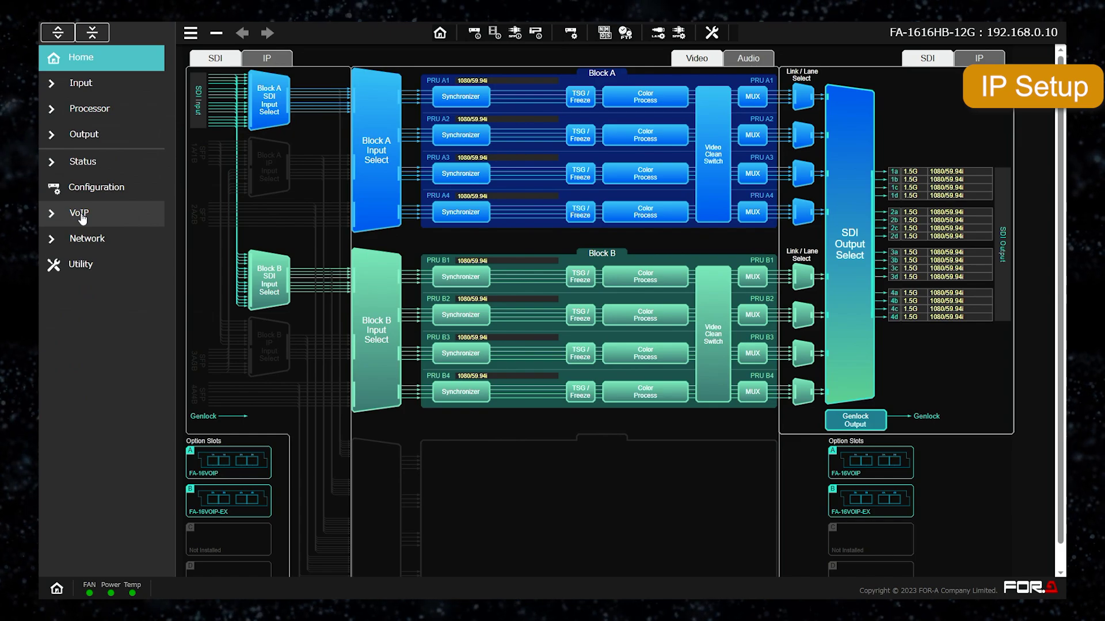
pyautogui.click(96, 187)
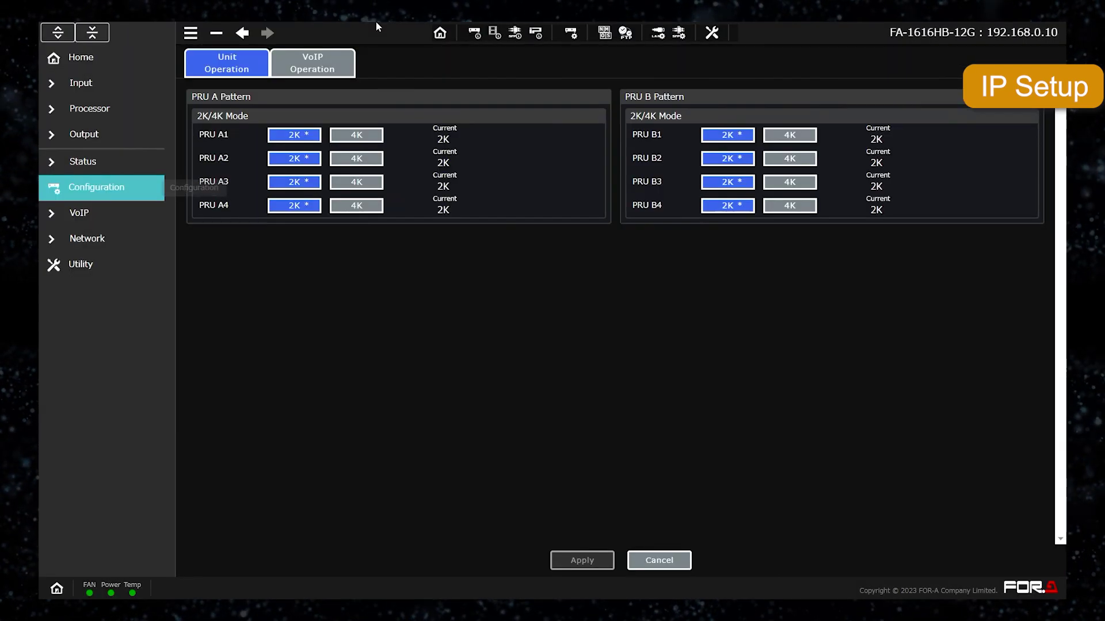
# Step: On VoIP Operation, toggle FA-16VOIP between ST2110 sender-only and receiver-only, ending on sender-and-receiver
pyautogui.click(344, 64)
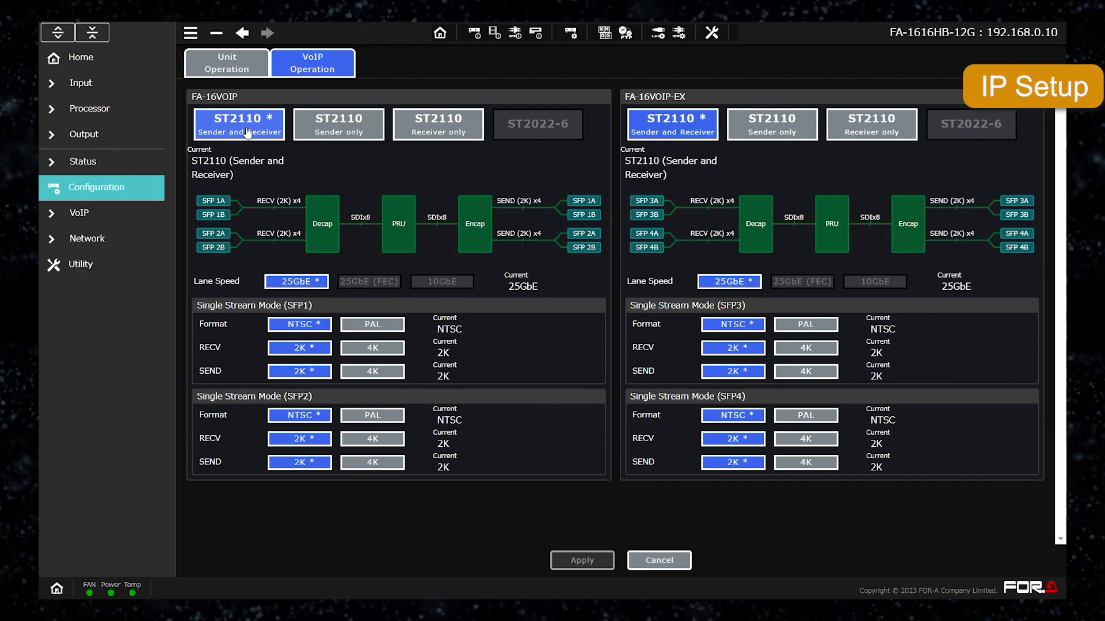
pyautogui.click(339, 130)
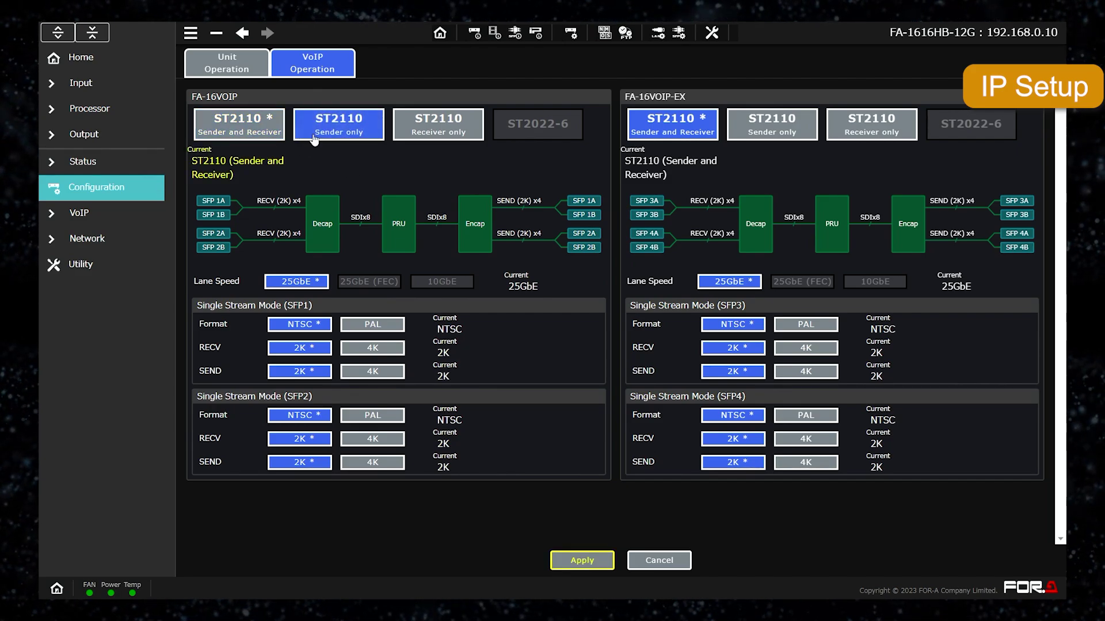
pyautogui.click(448, 131)
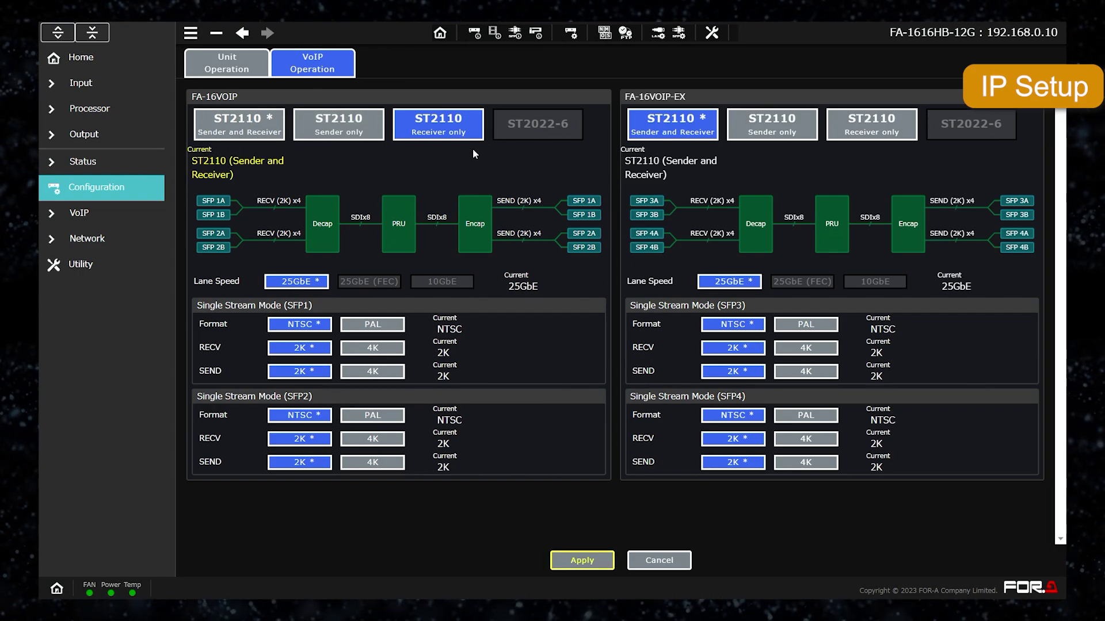
pyautogui.click(314, 134)
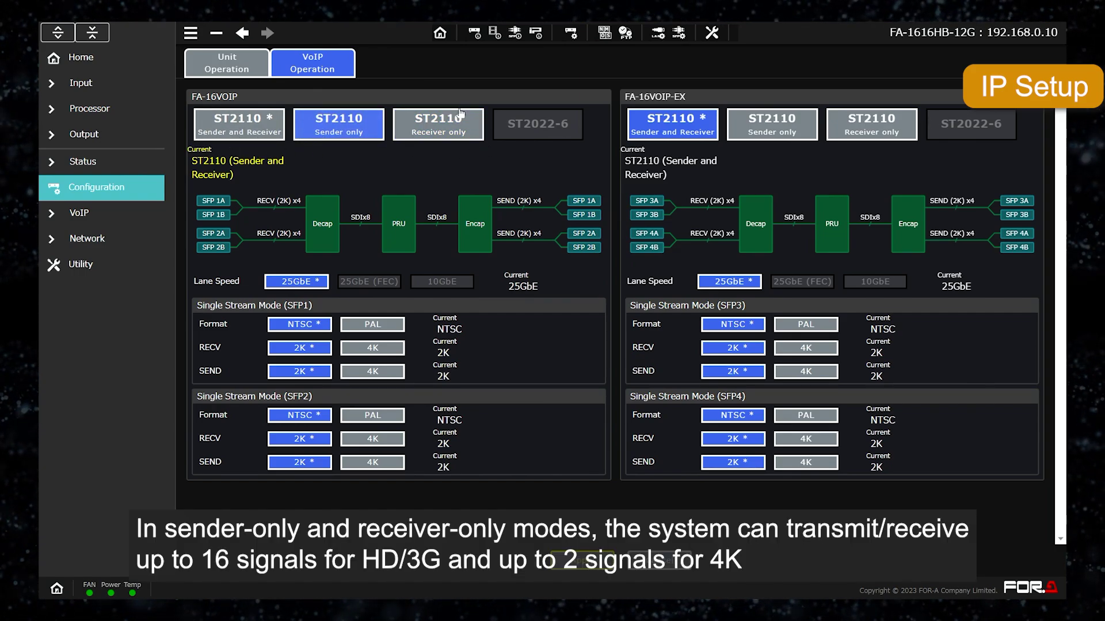
pyautogui.click(465, 128)
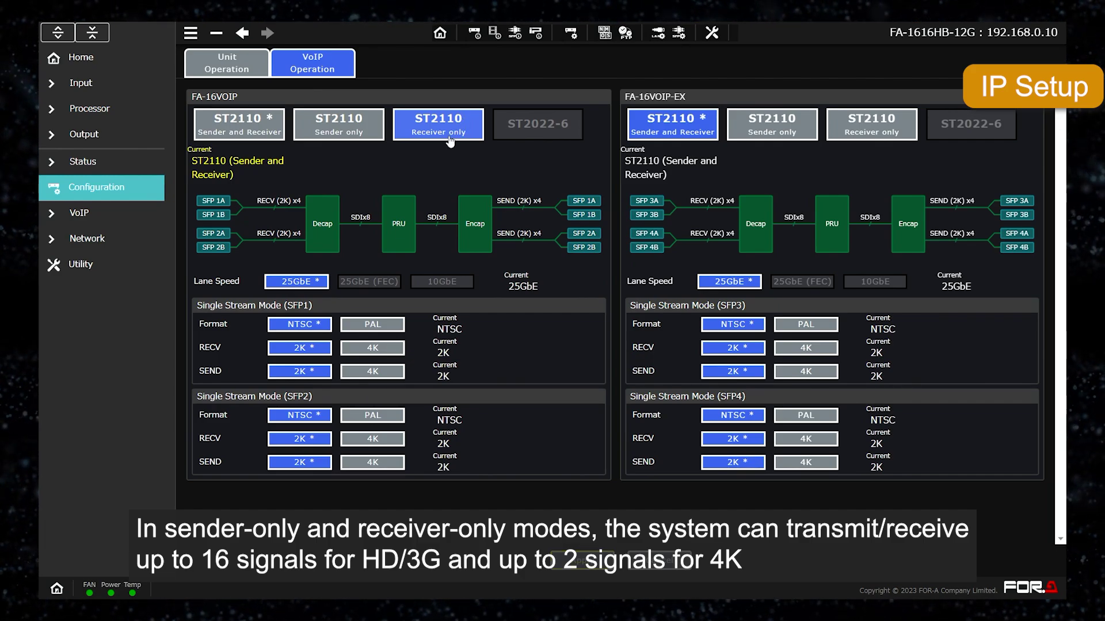
pyautogui.click(262, 137)
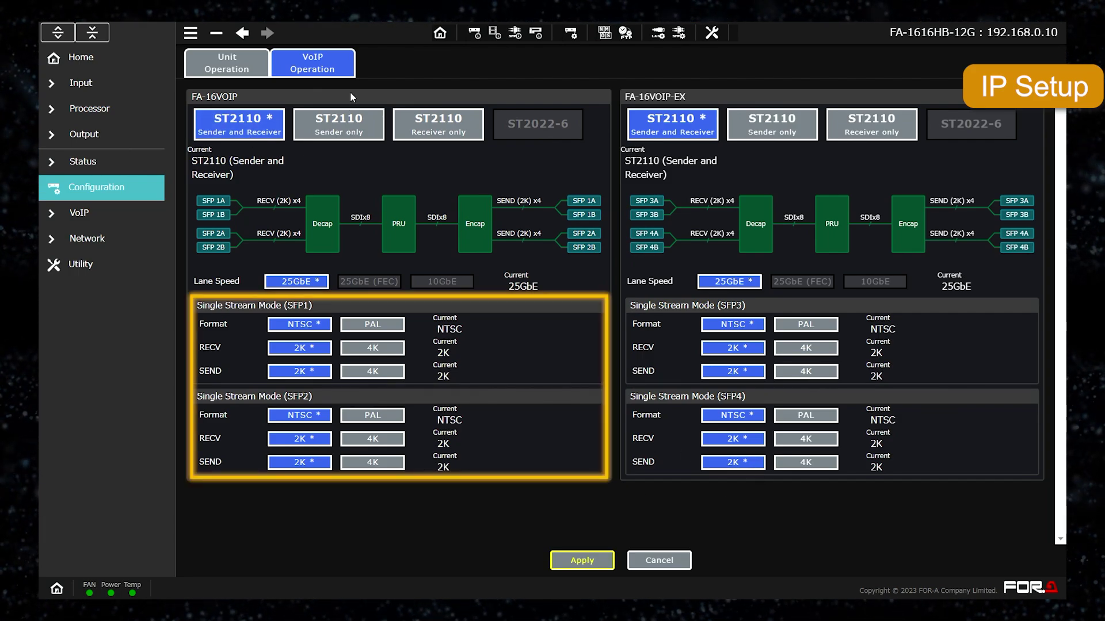
# Step: Review the RECV 1 stream table for IP Receiver SFP 1A/1B–2A/2B, then show the Home audio diagram
pyautogui.click(81, 57)
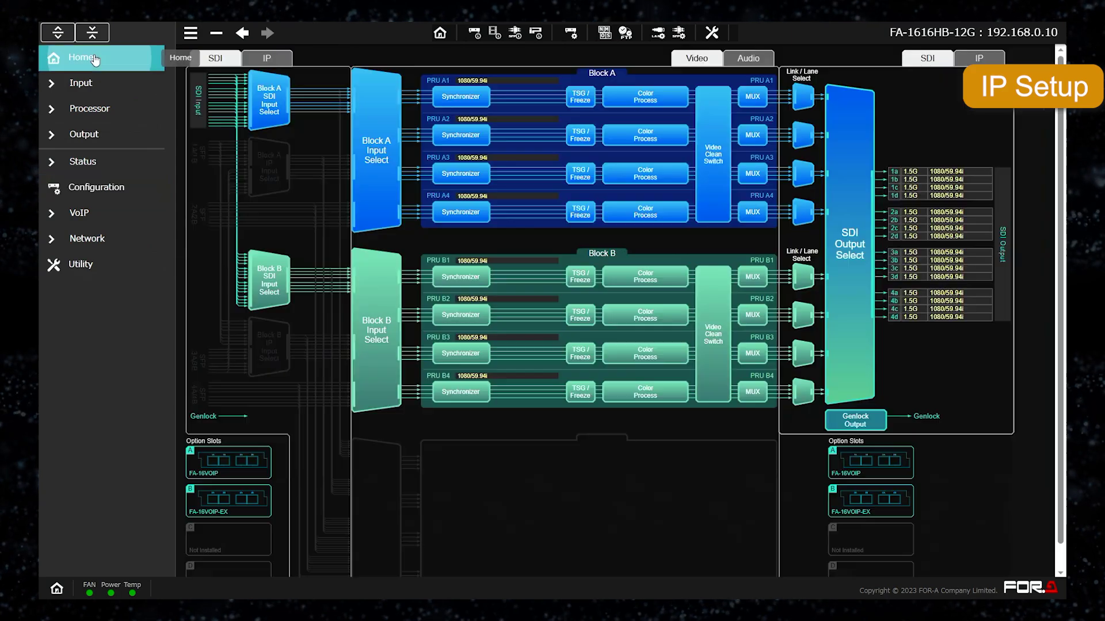
pyautogui.click(63, 84)
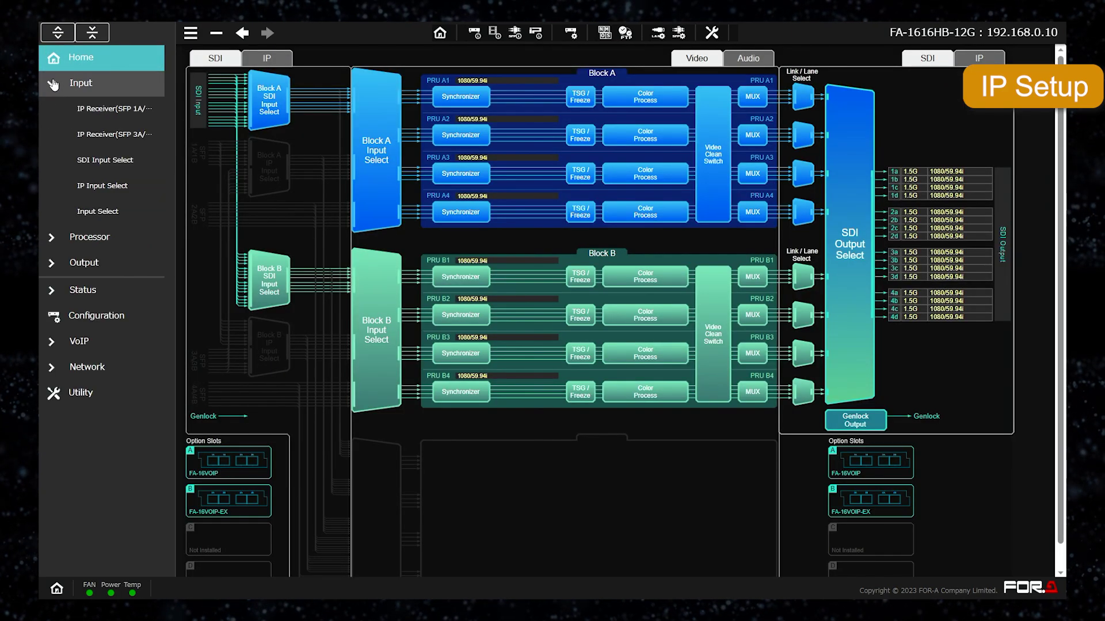
pyautogui.click(98, 110)
pyautogui.click(180, 103)
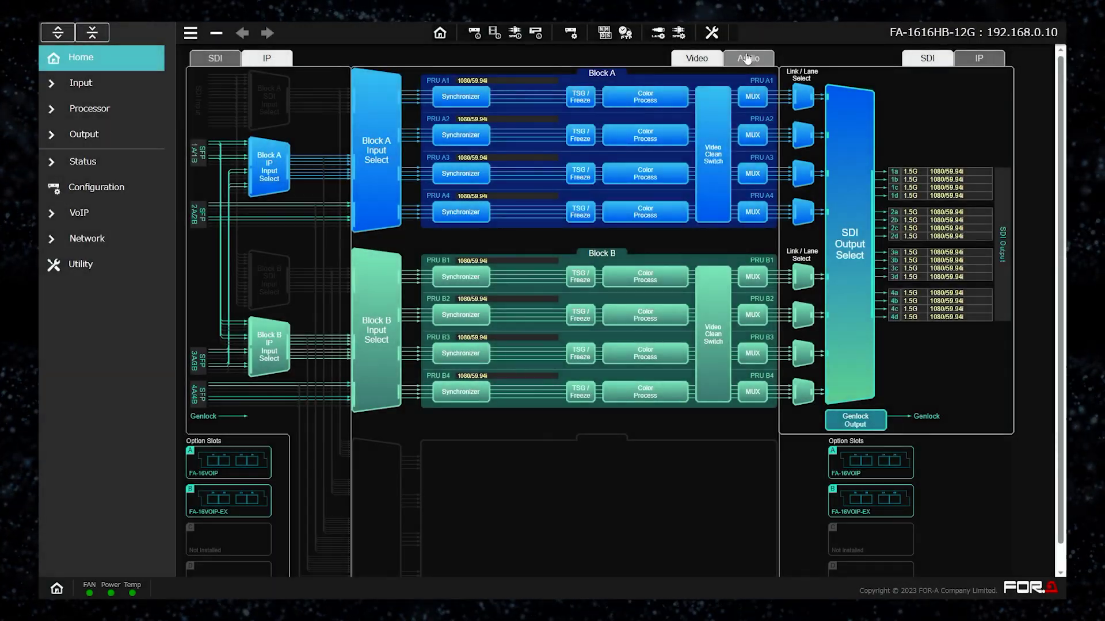
pyautogui.click(746, 58)
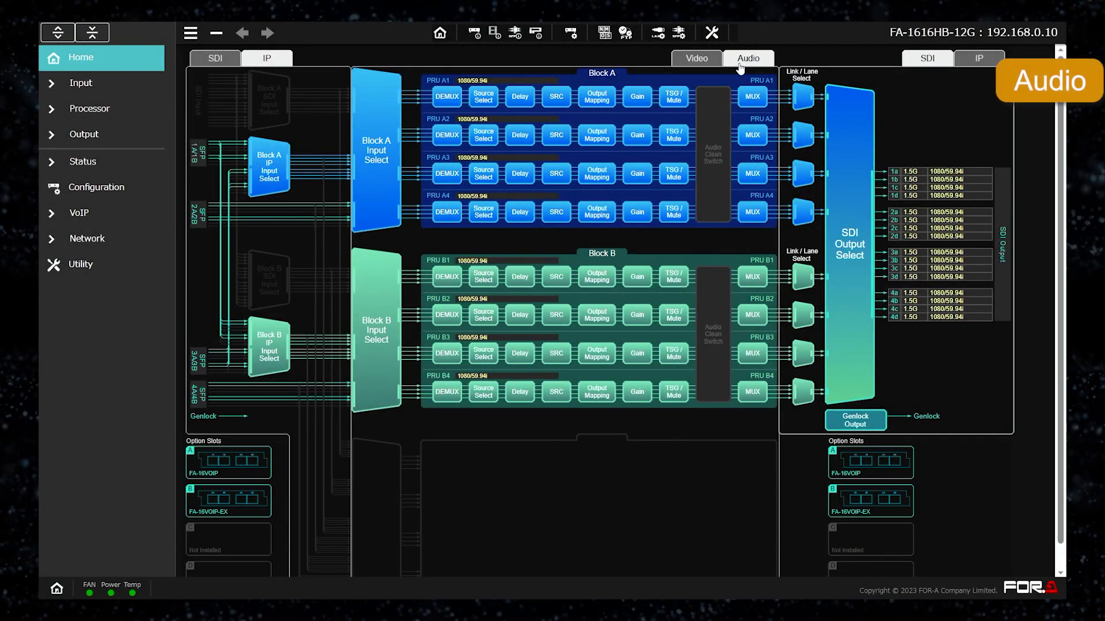